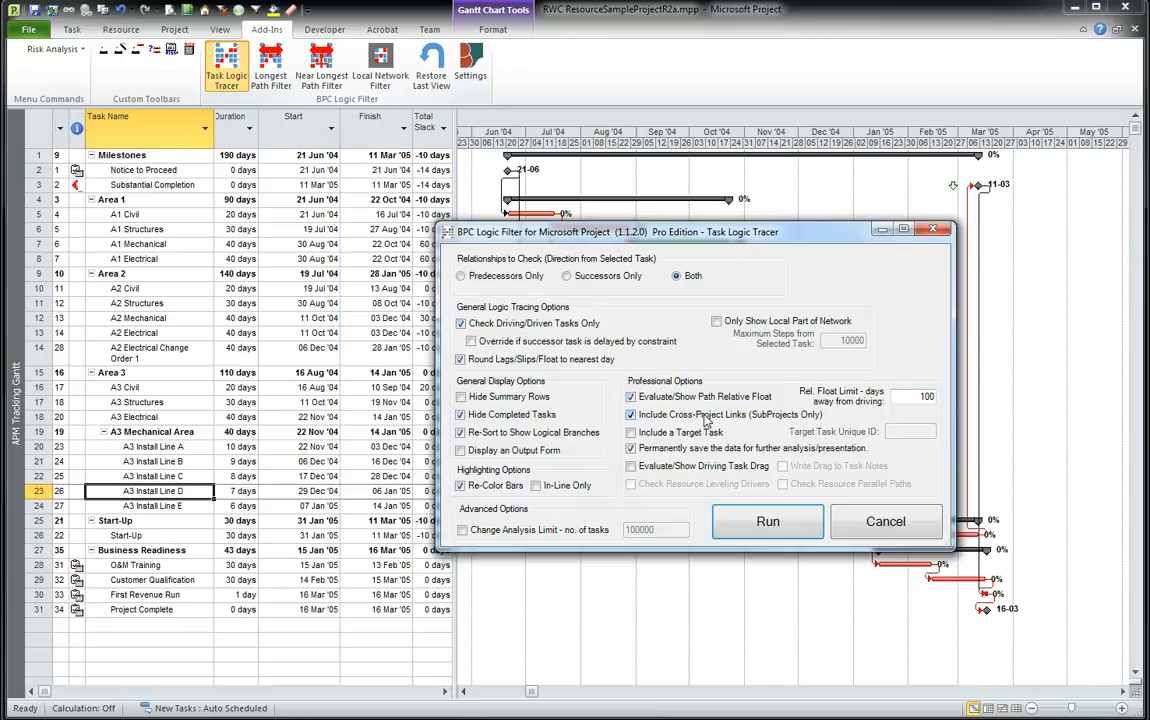
Turn on in-line highlighting and run the Task Logic Tracer on both predecessors and successors of the selected task.
click(536, 487)
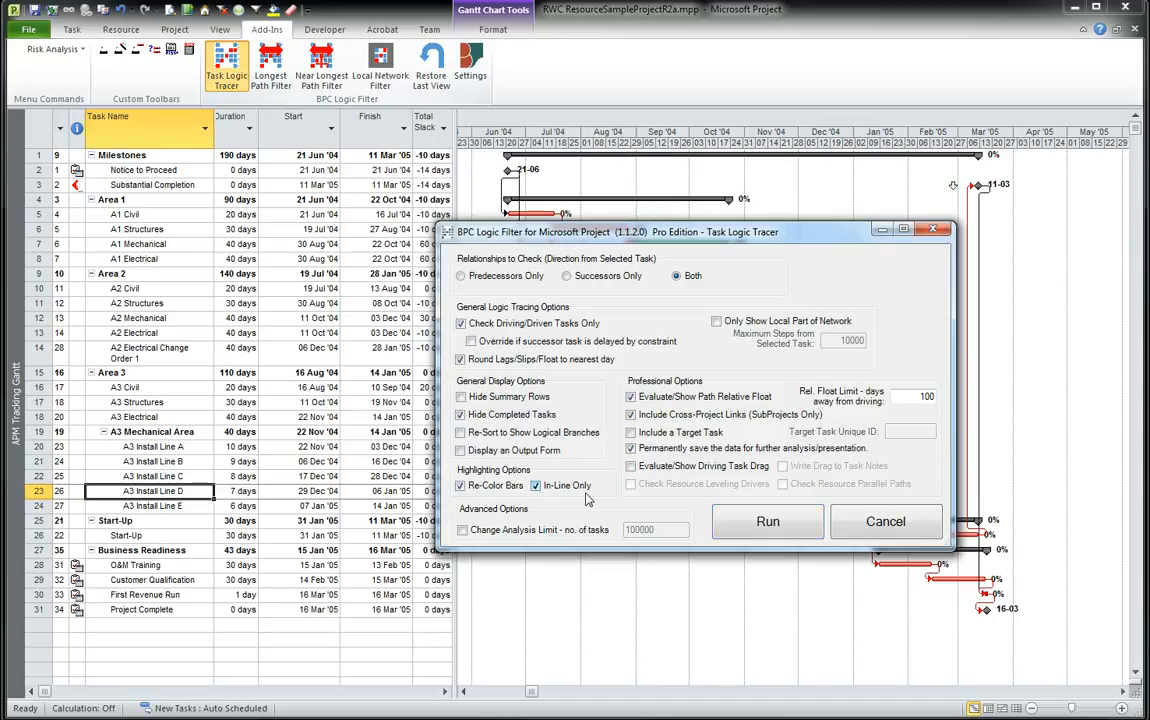
click(767, 522)
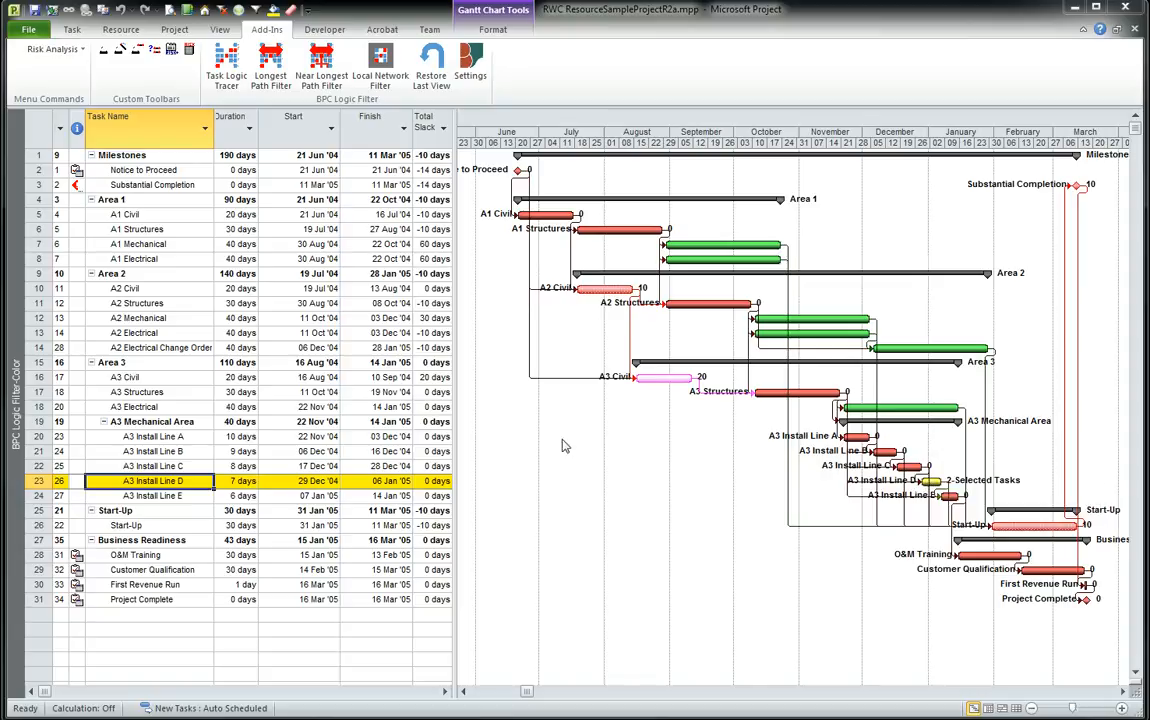
Restore the last view and rerun the Task Logic Tracer with new parameters, tracing predecessors only.
click(426, 63)
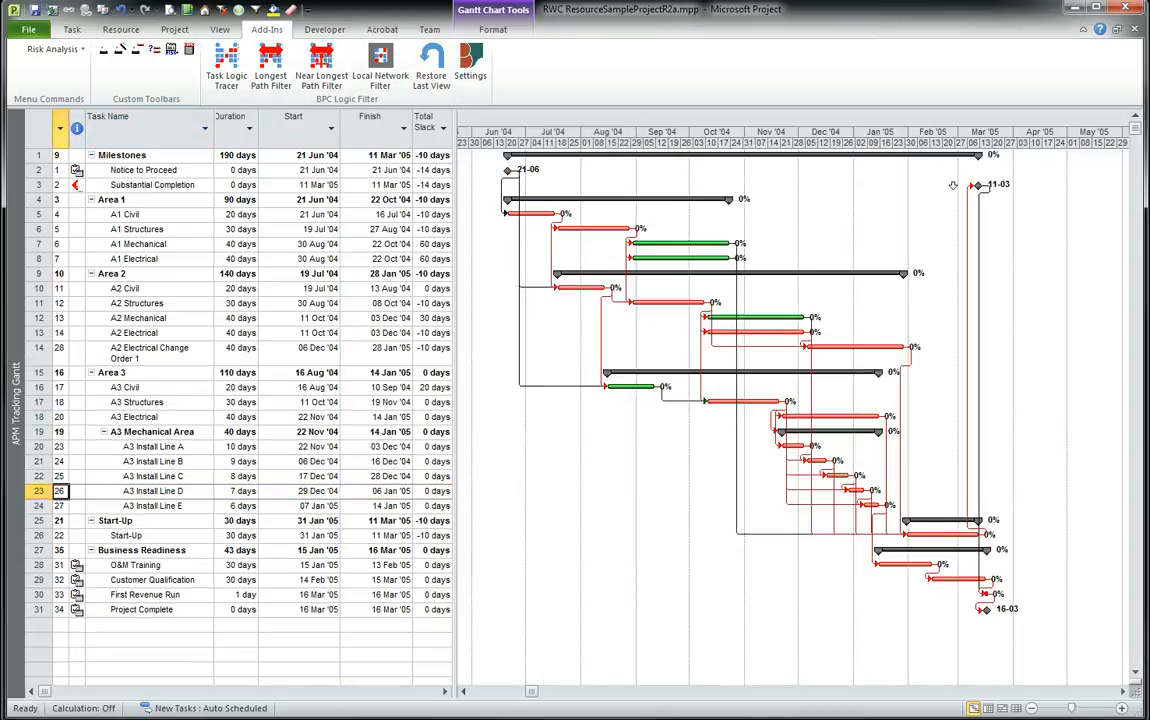
click(229, 62)
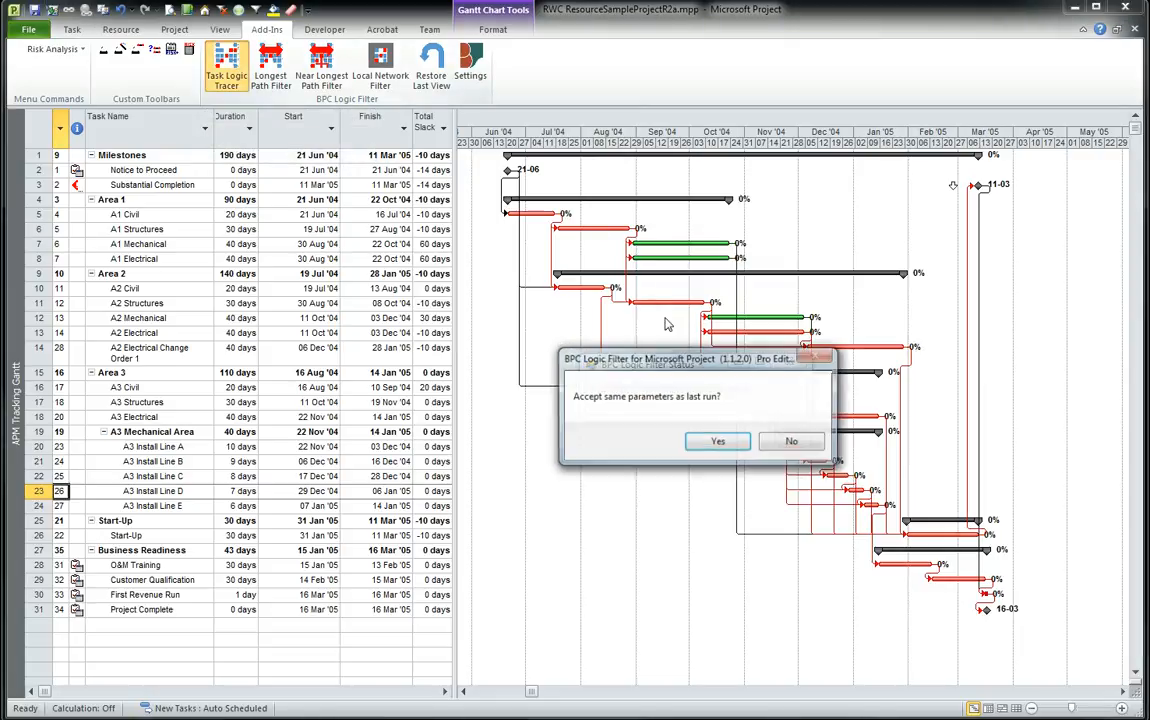
click(790, 441)
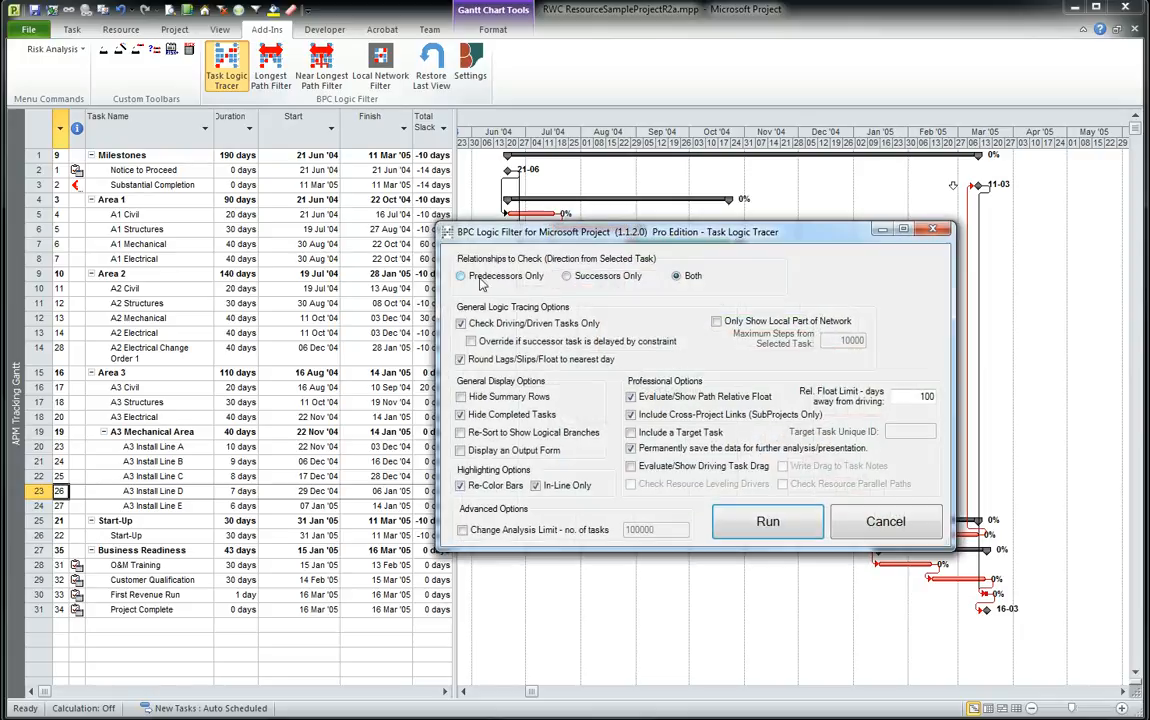
click(462, 276)
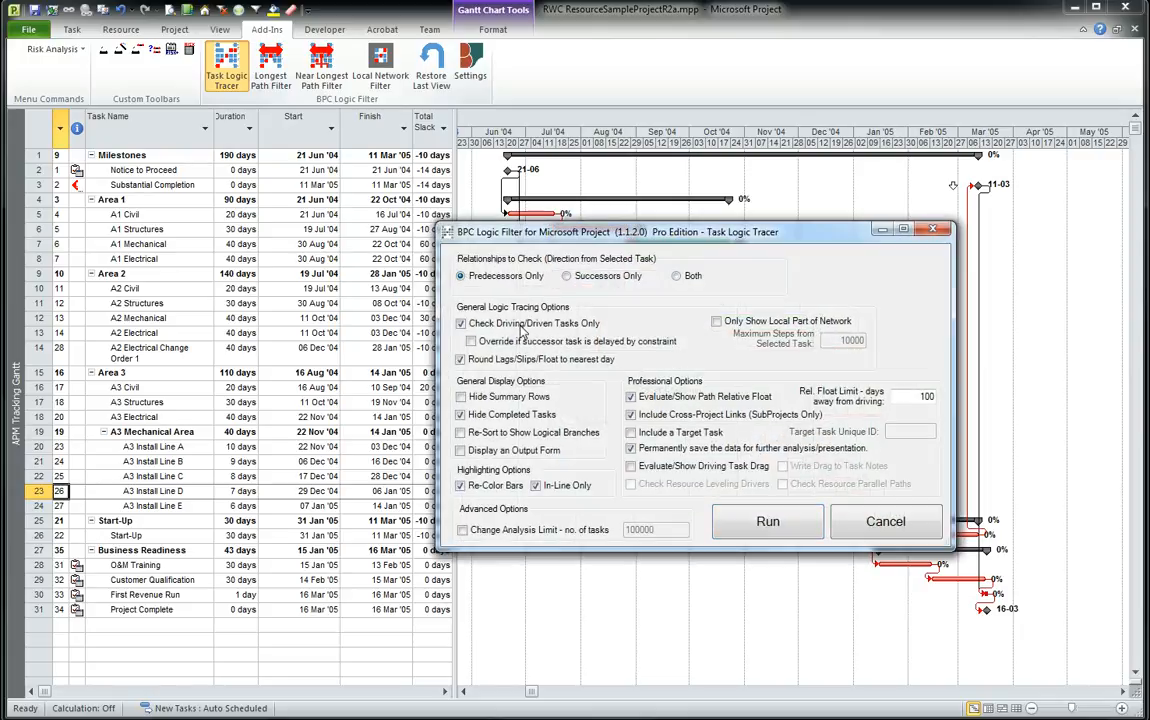
click(757, 521)
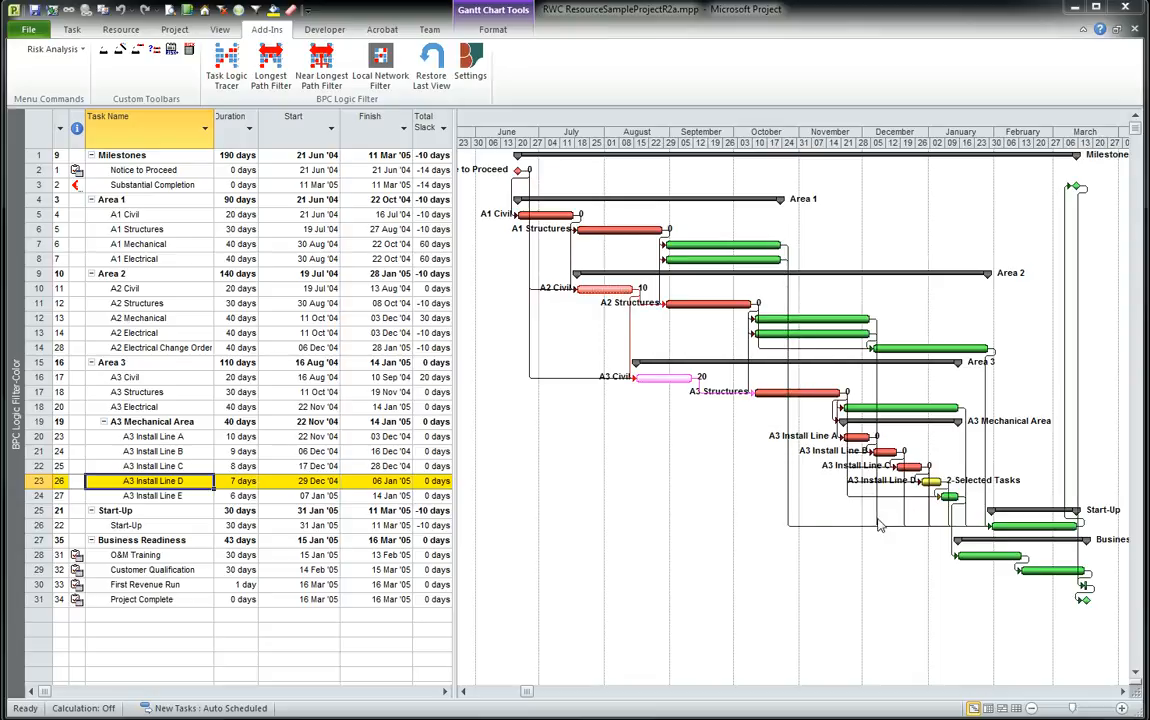
Rerun the Task Logic Tracer with new parameters, tracing successors only.
click(224, 64)
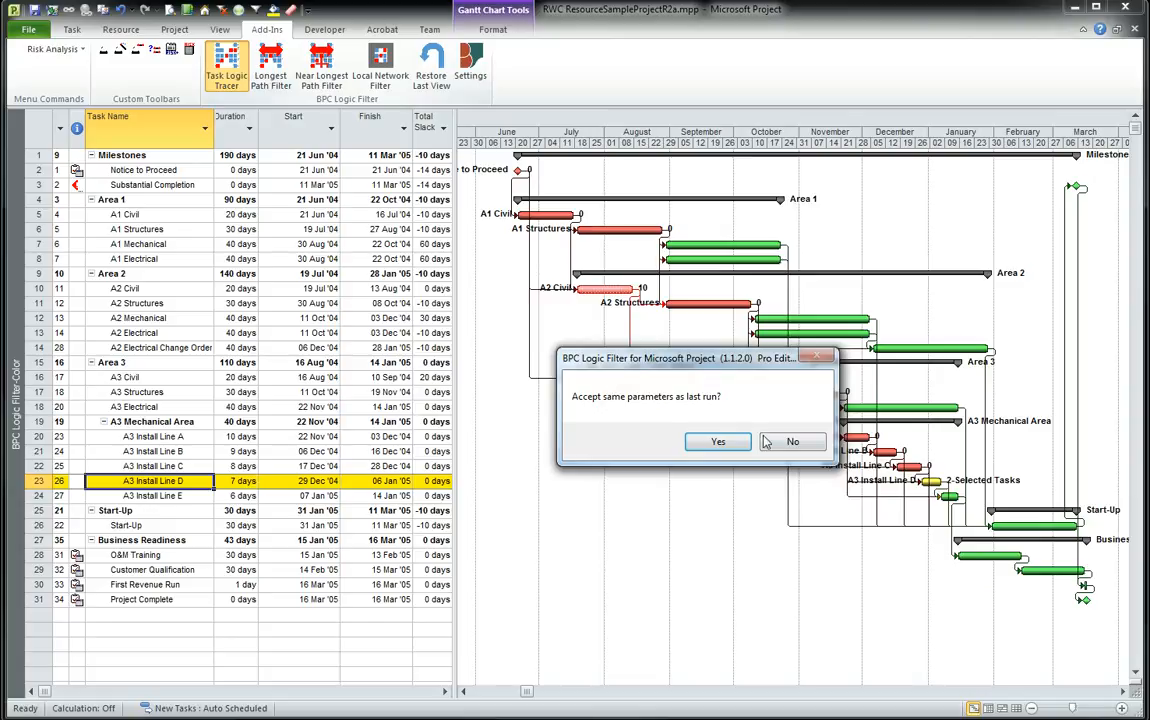
click(790, 441)
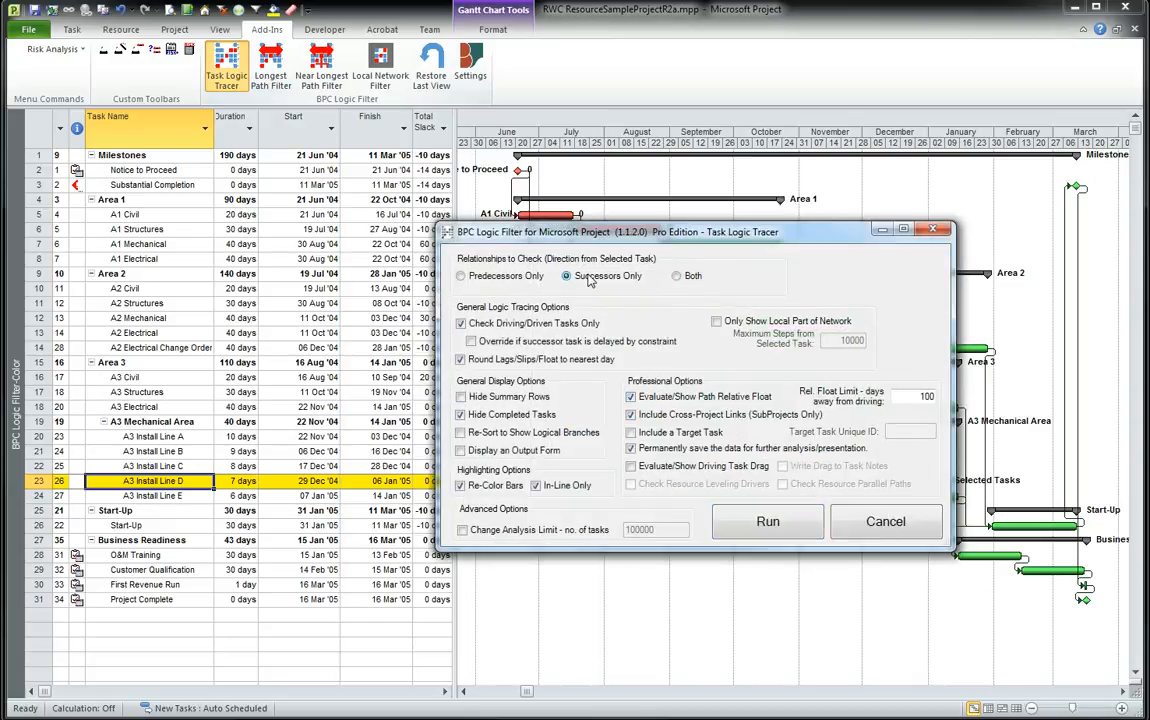
click(768, 521)
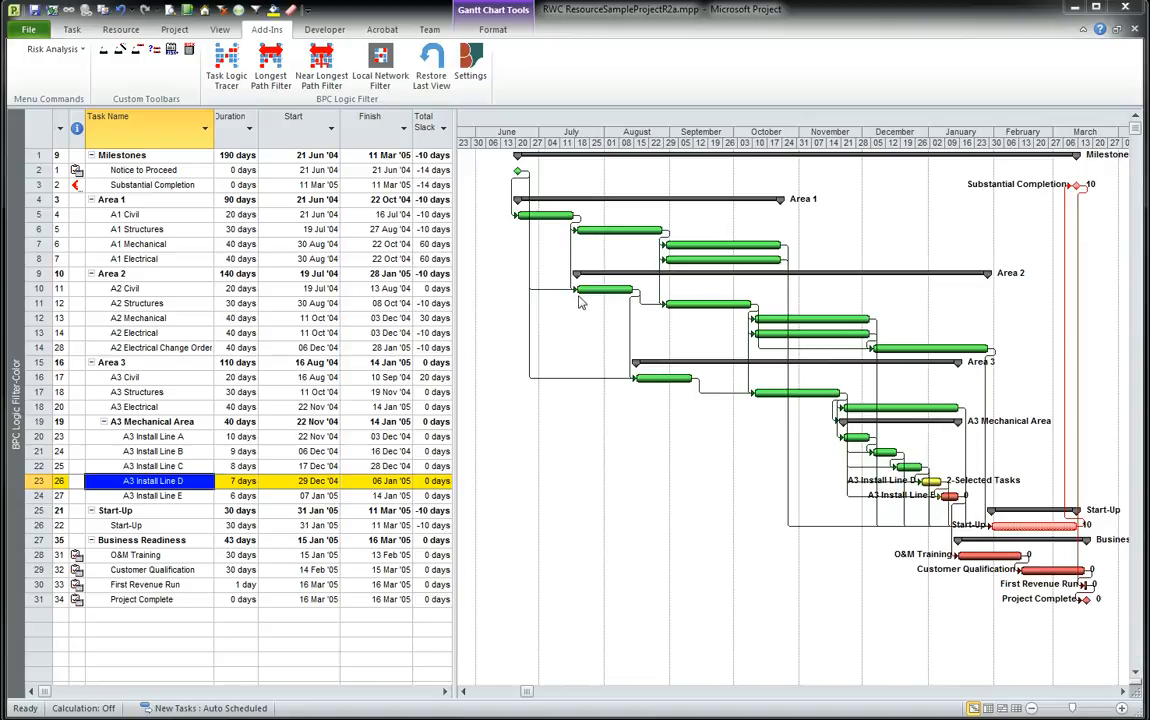
Rerun the successor trace with re-sorting into logical branches turned on and in-line highlighting turned off.
click(229, 67)
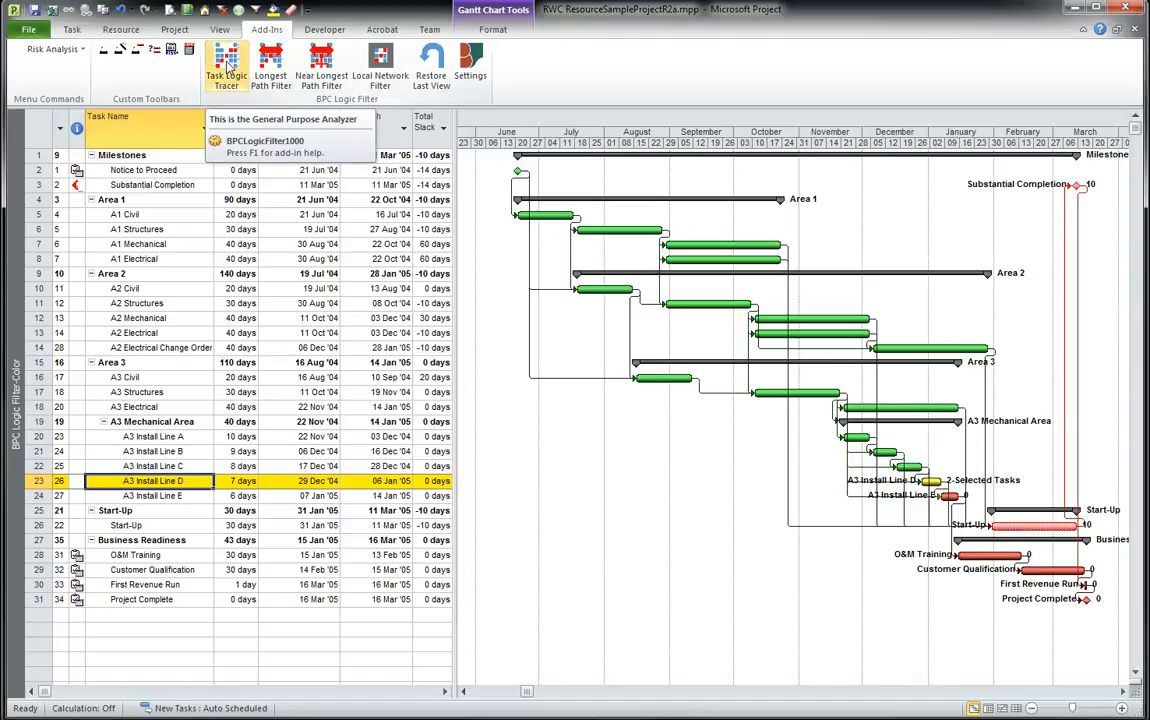
click(229, 67)
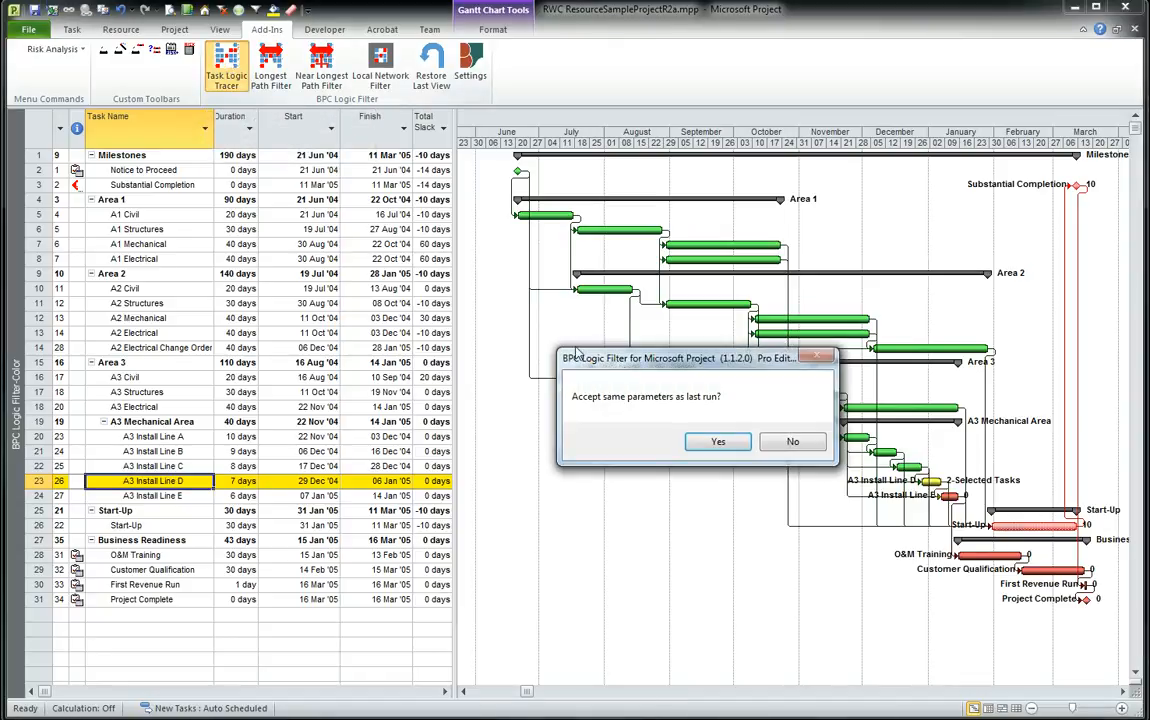
click(792, 441)
click(461, 432)
click(536, 485)
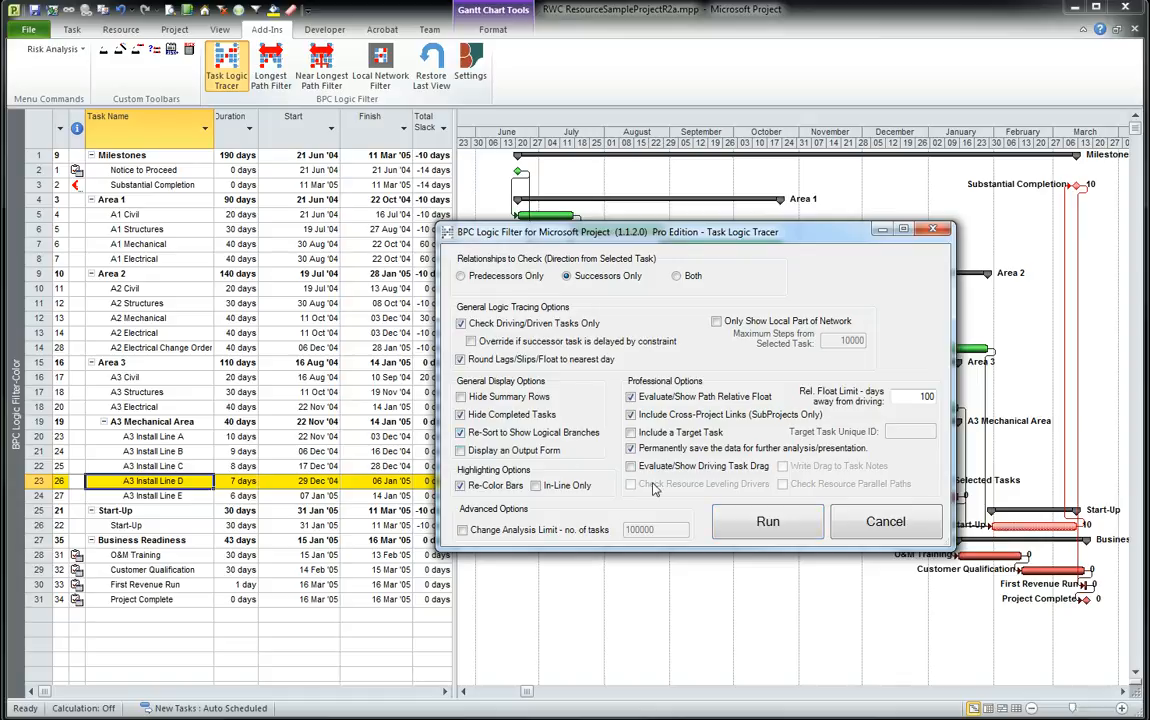
click(769, 528)
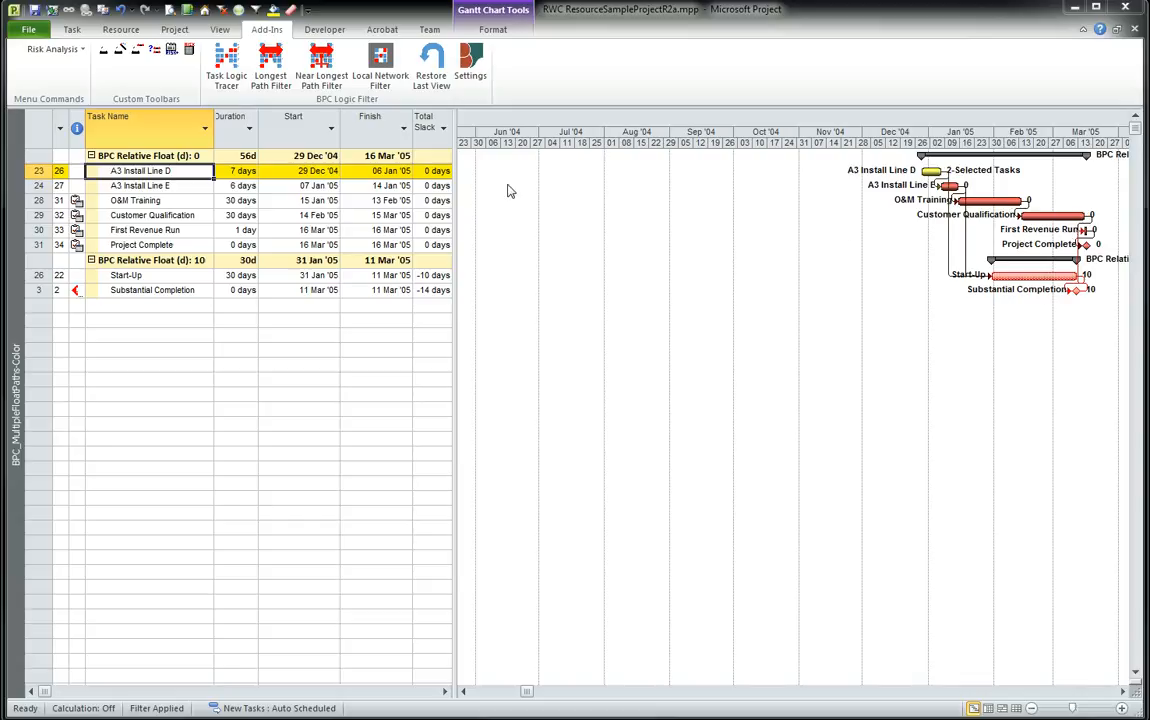
Rerun the Task Logic Tracer with the same re-sorted display, tracing predecessors only.
click(229, 64)
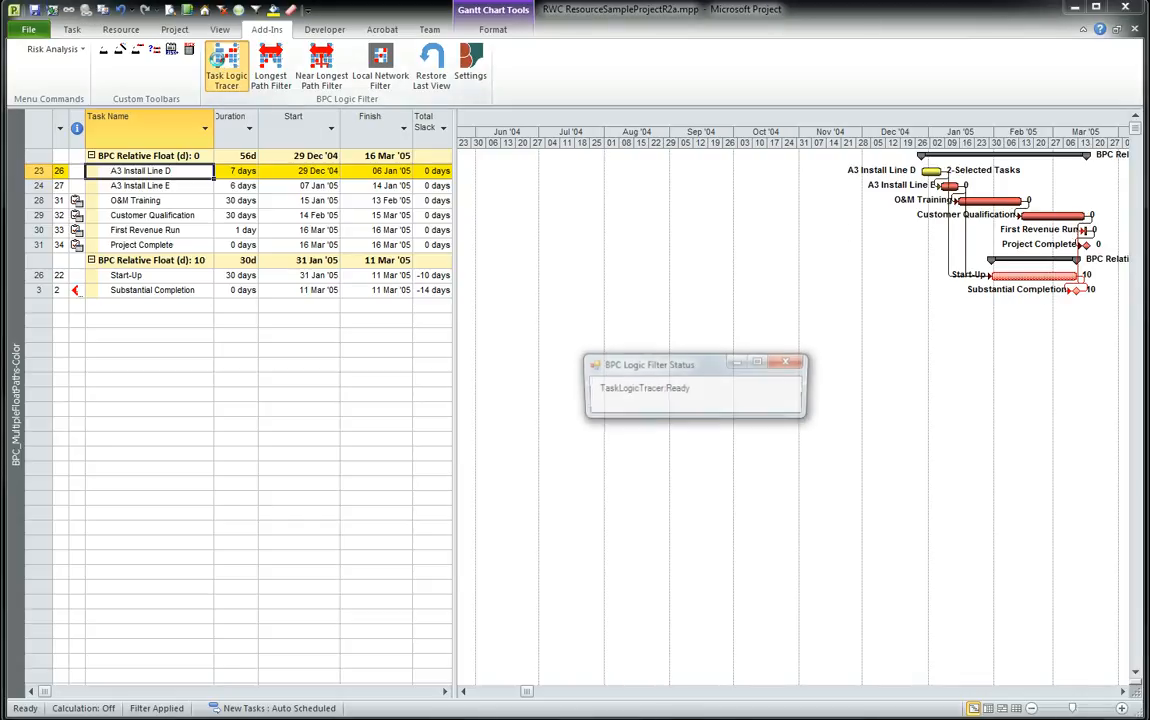
click(789, 440)
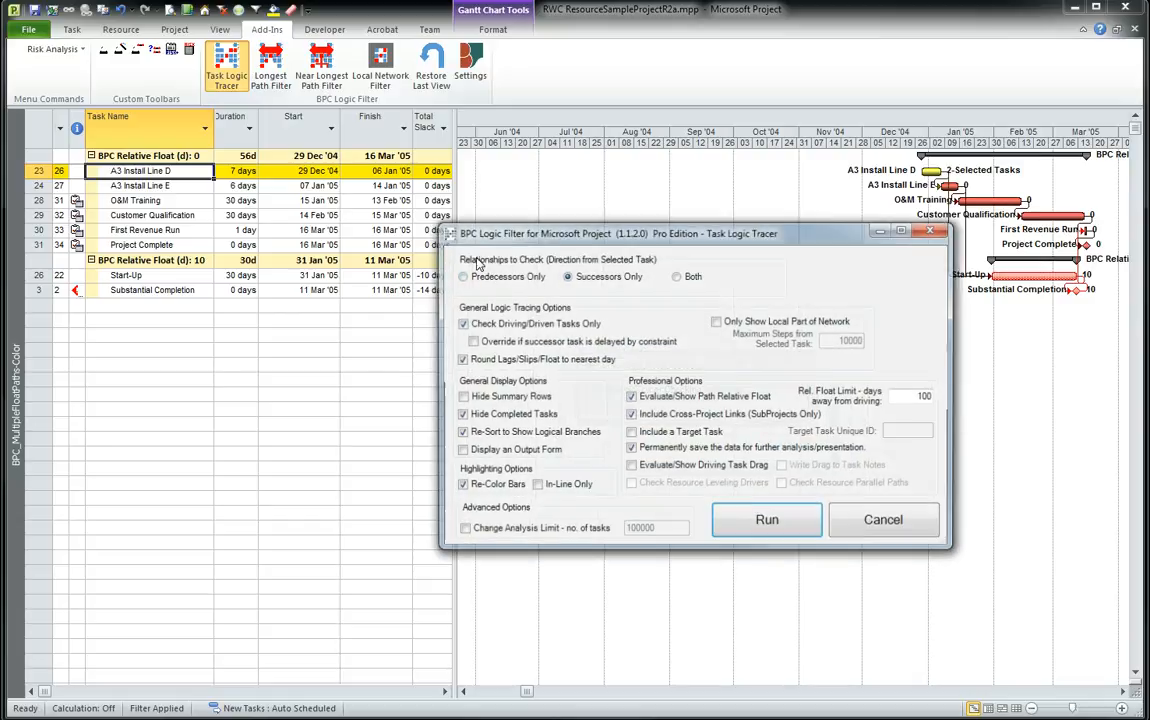
click(463, 276)
click(785, 521)
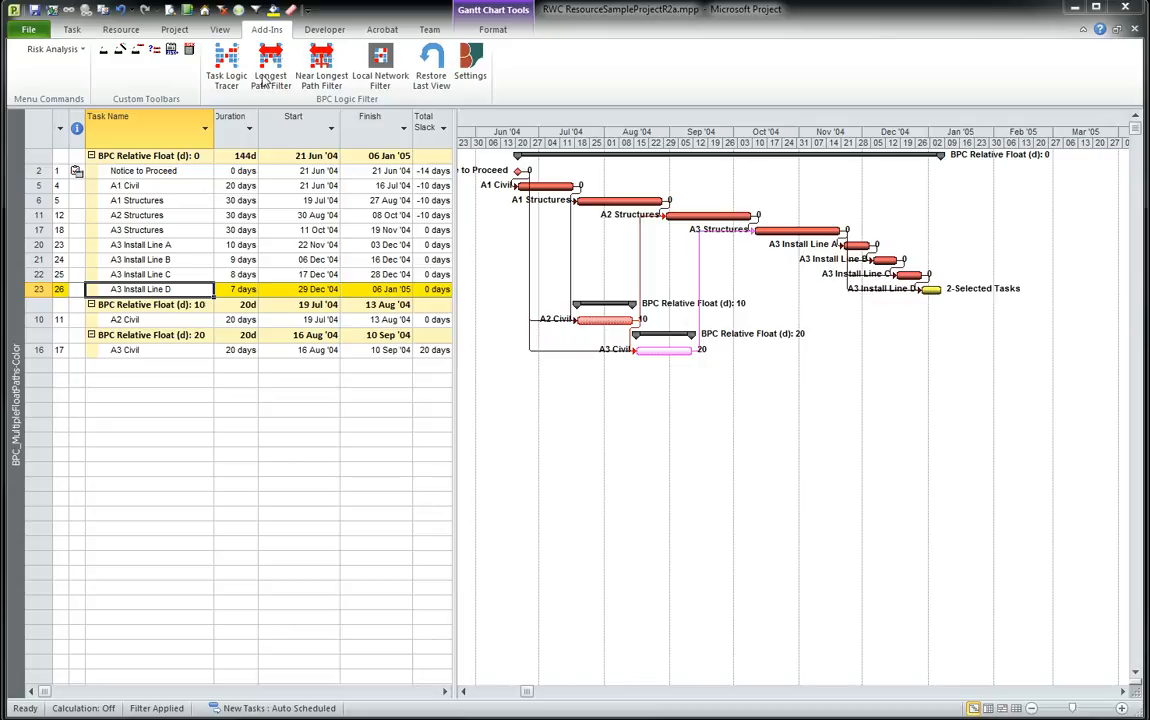
Restore the last view, select A3 Install Line D, and trace both directions with a target task of unique ID 11.
click(431, 72)
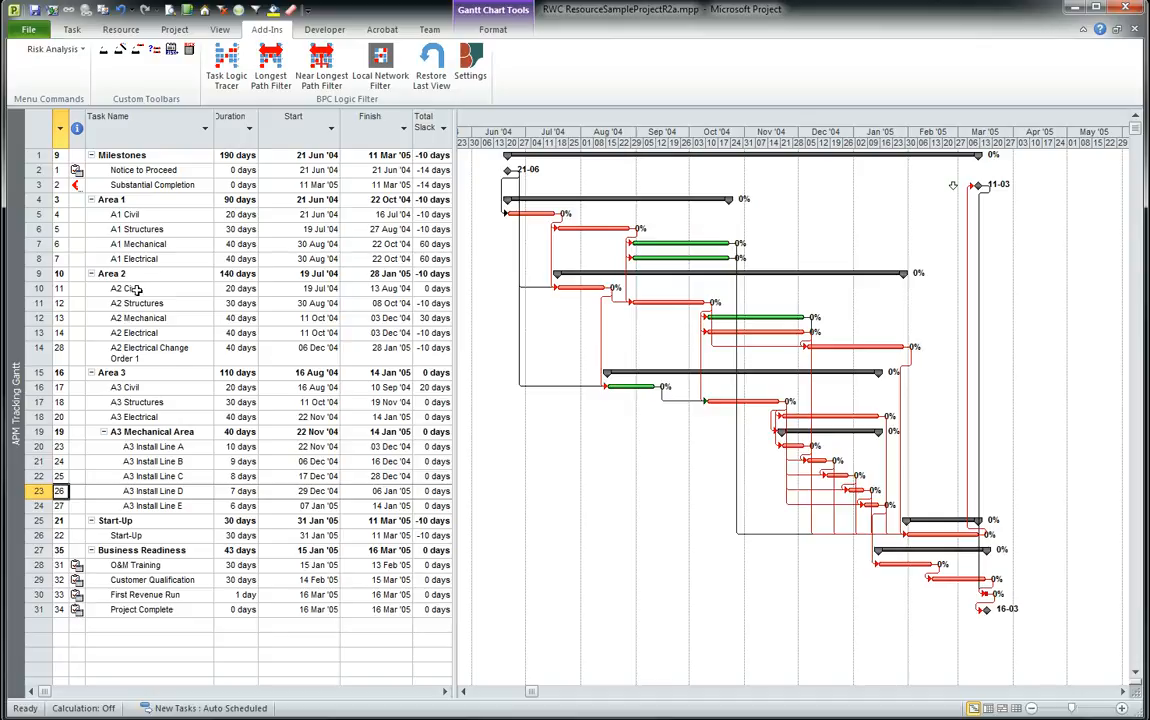
click(153, 493)
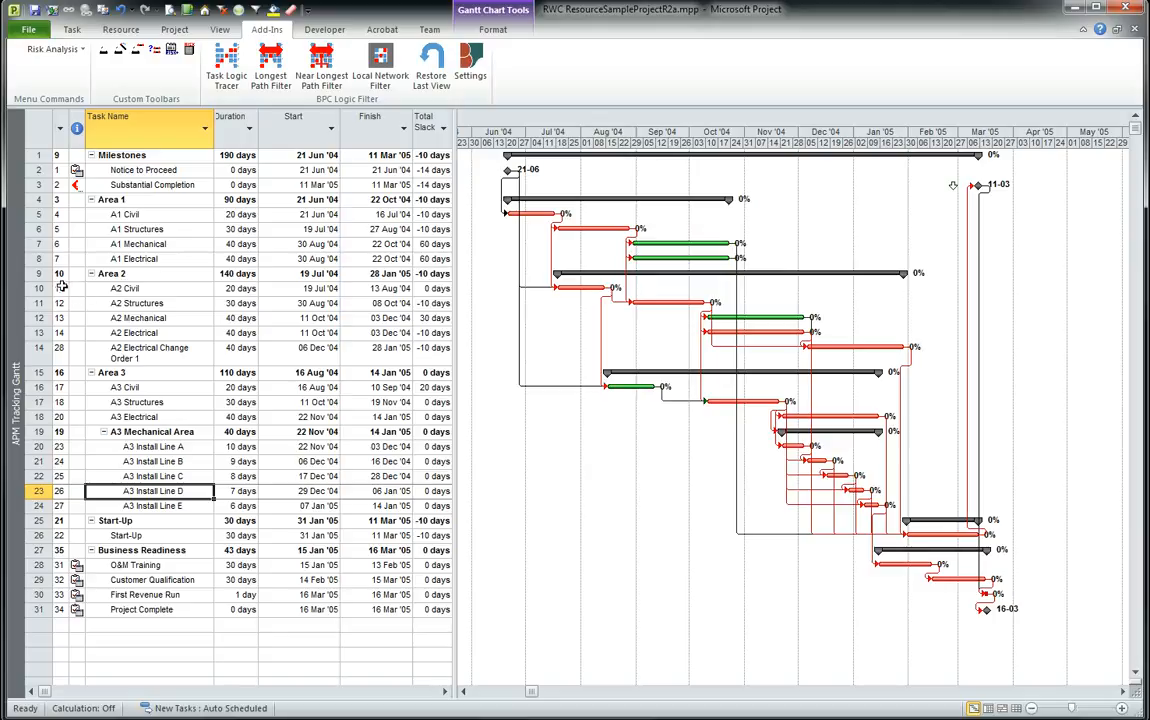
click(209, 64)
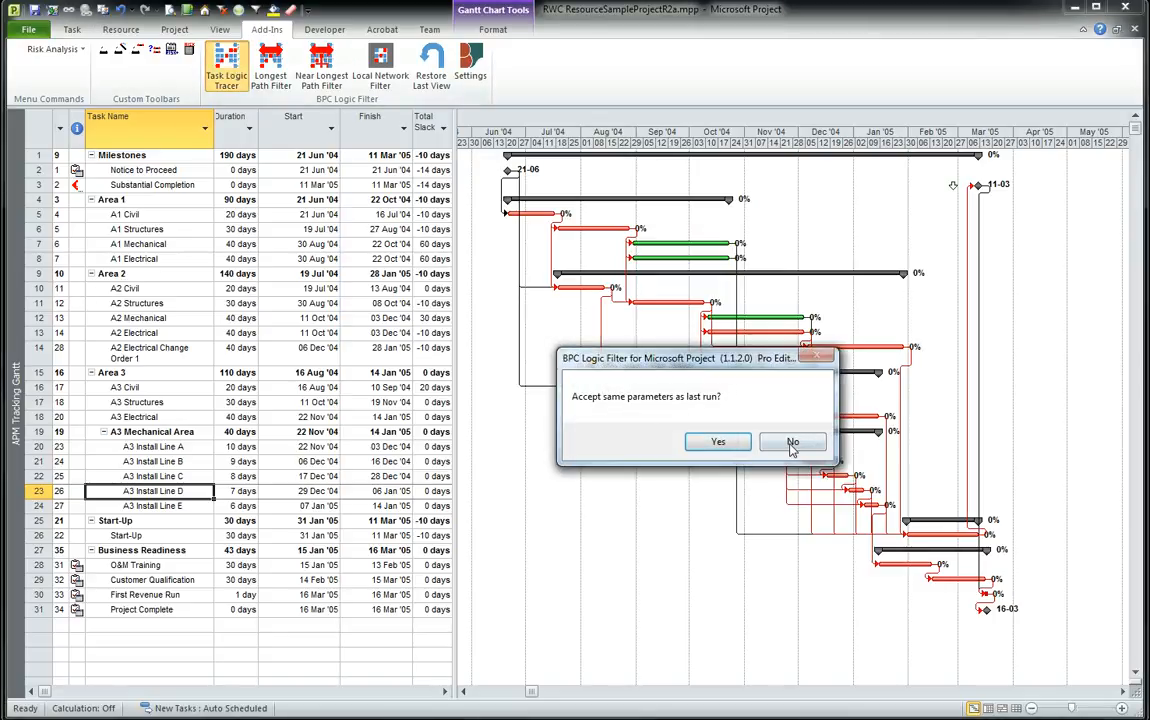
click(718, 441)
click(677, 276)
click(631, 433)
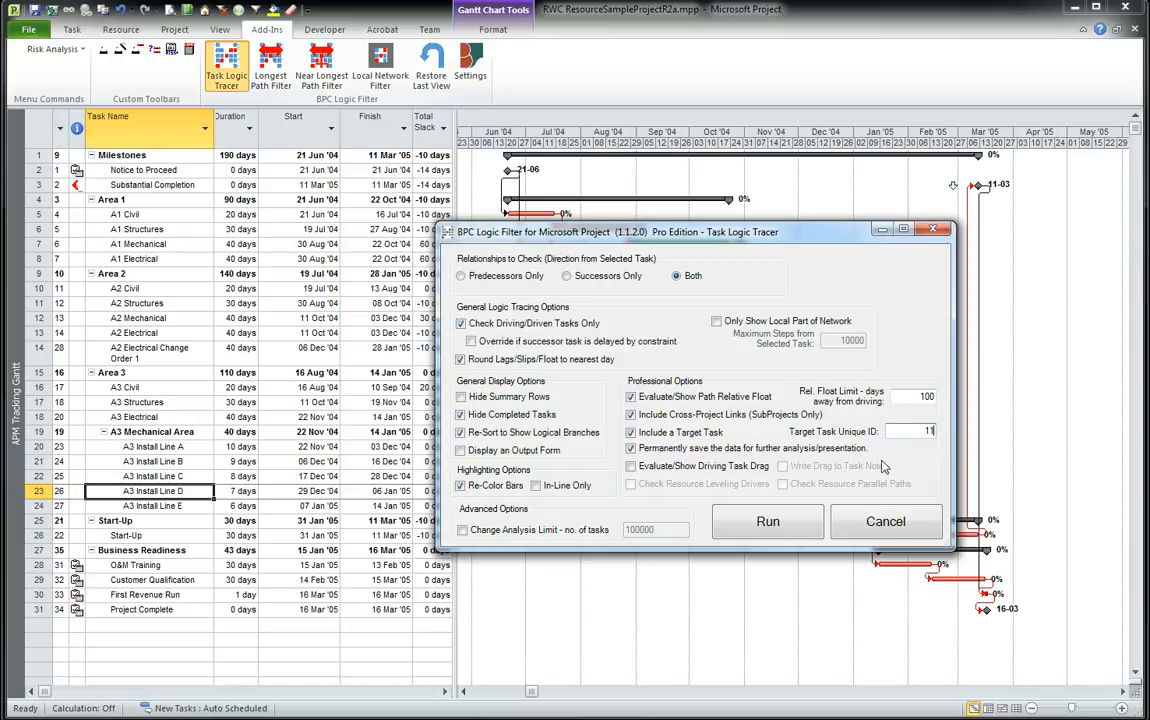
click(768, 522)
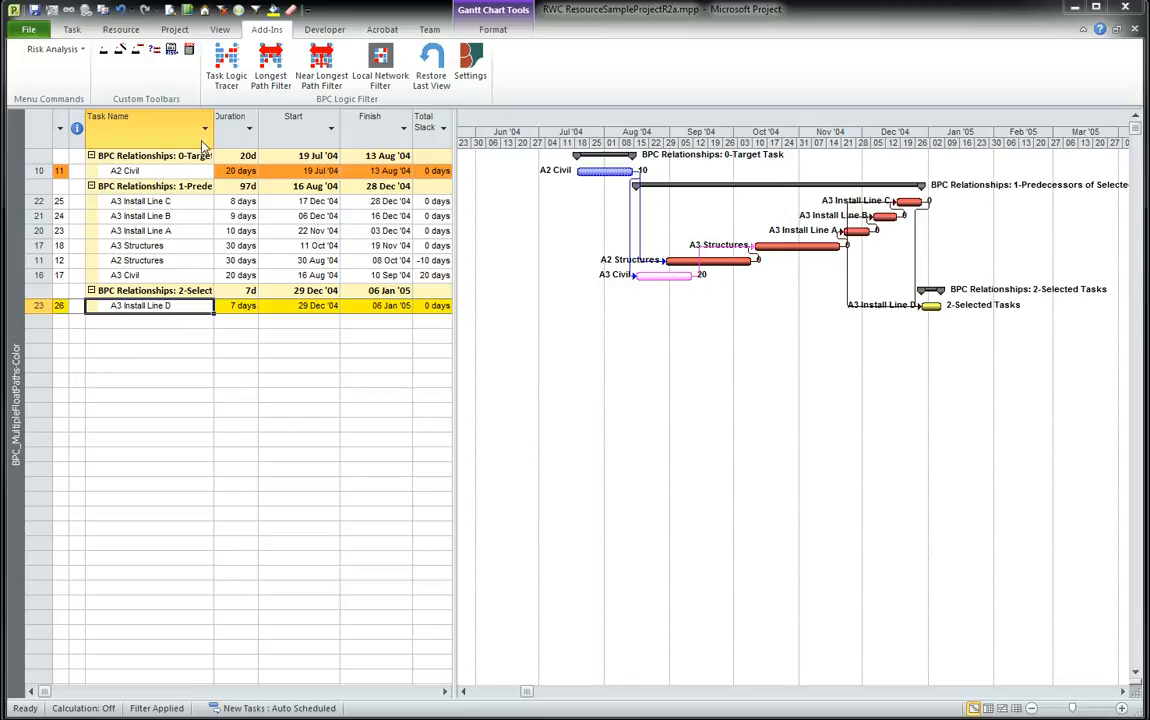
Widen the Task Name column so the full group headings are readable.
drag(213, 126, 250, 127)
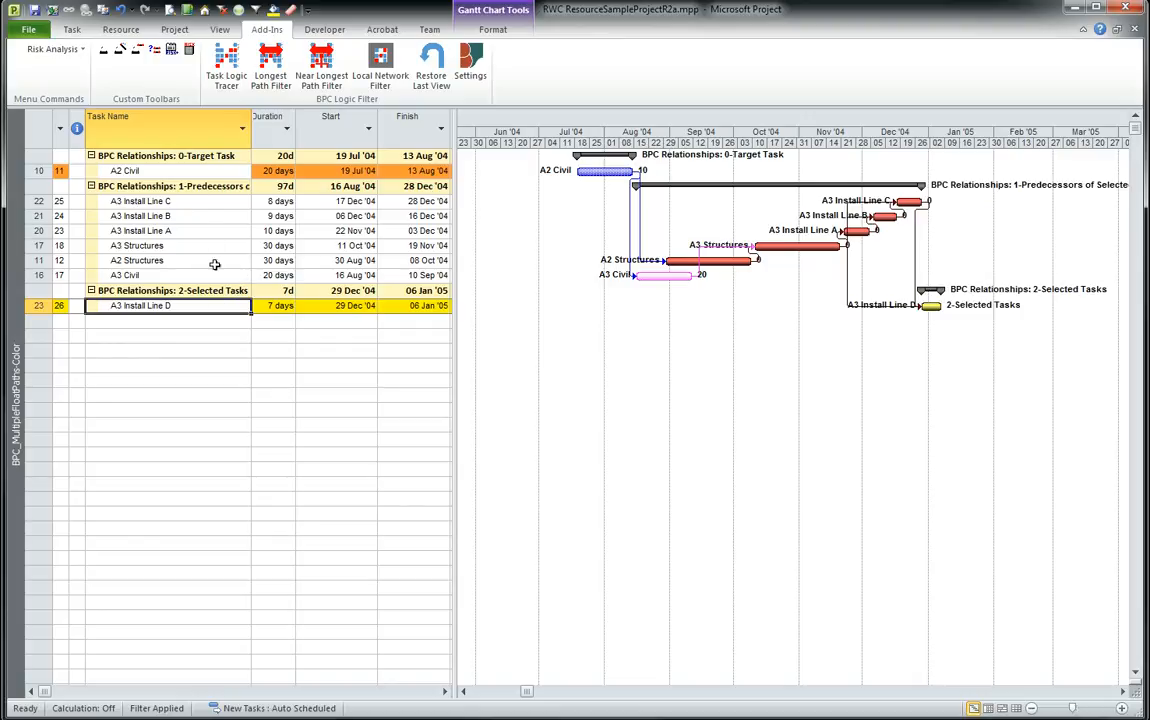
drag(251, 131, 290, 126)
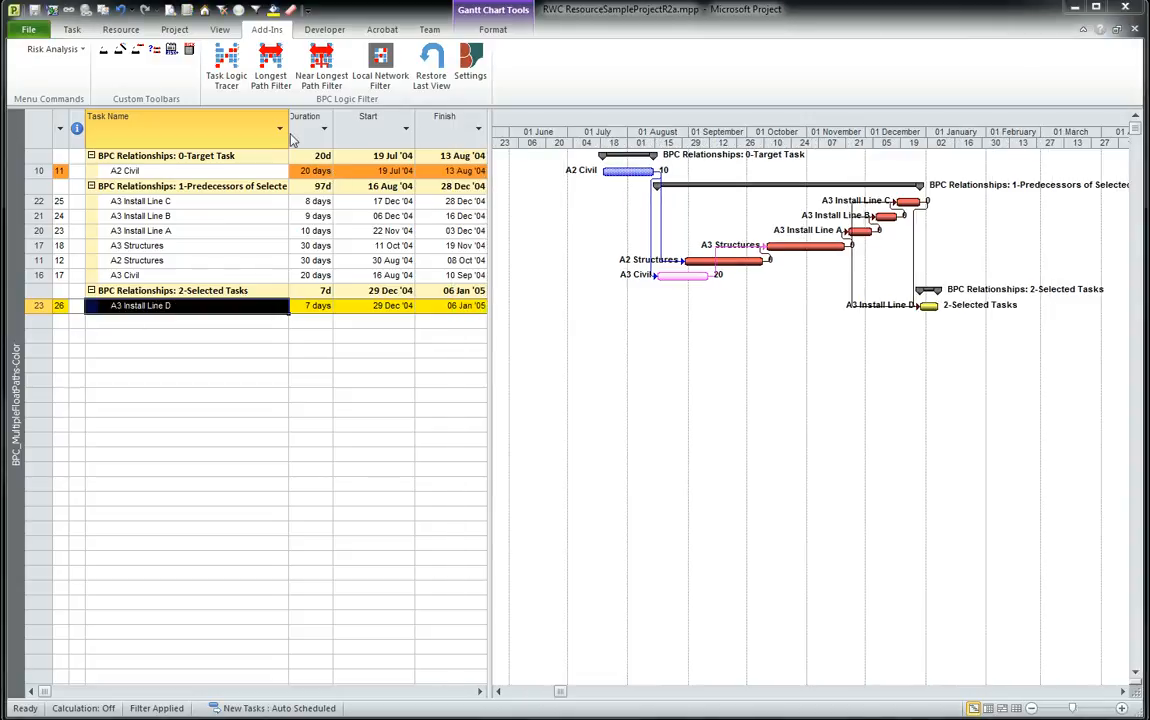
Restore the last view and rerun the target-task trace on A3 Install Line D with re-sorting off and in-line highlighting on.
click(430, 78)
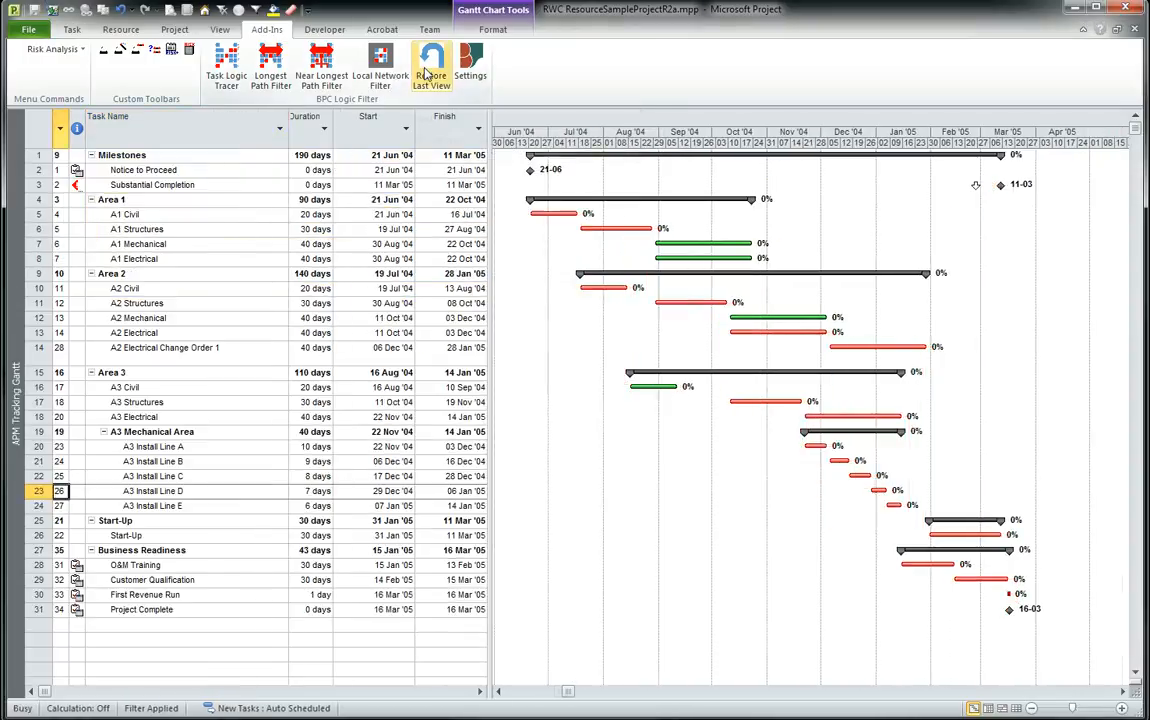
click(165, 491)
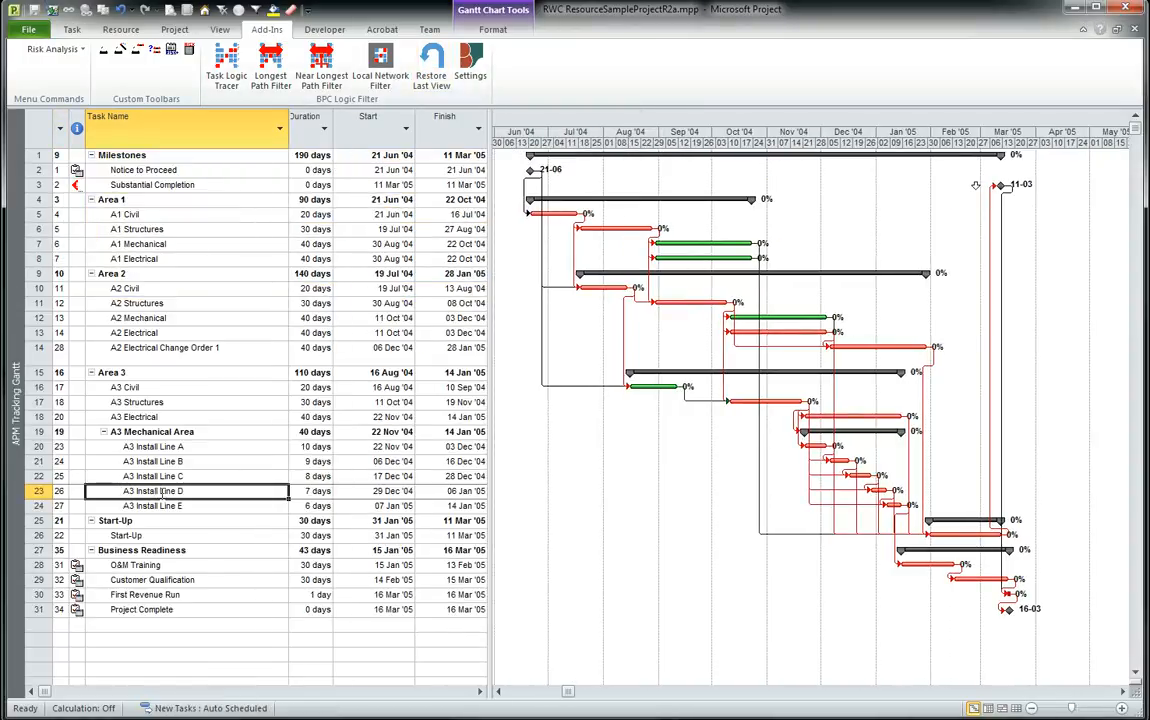
click(238, 78)
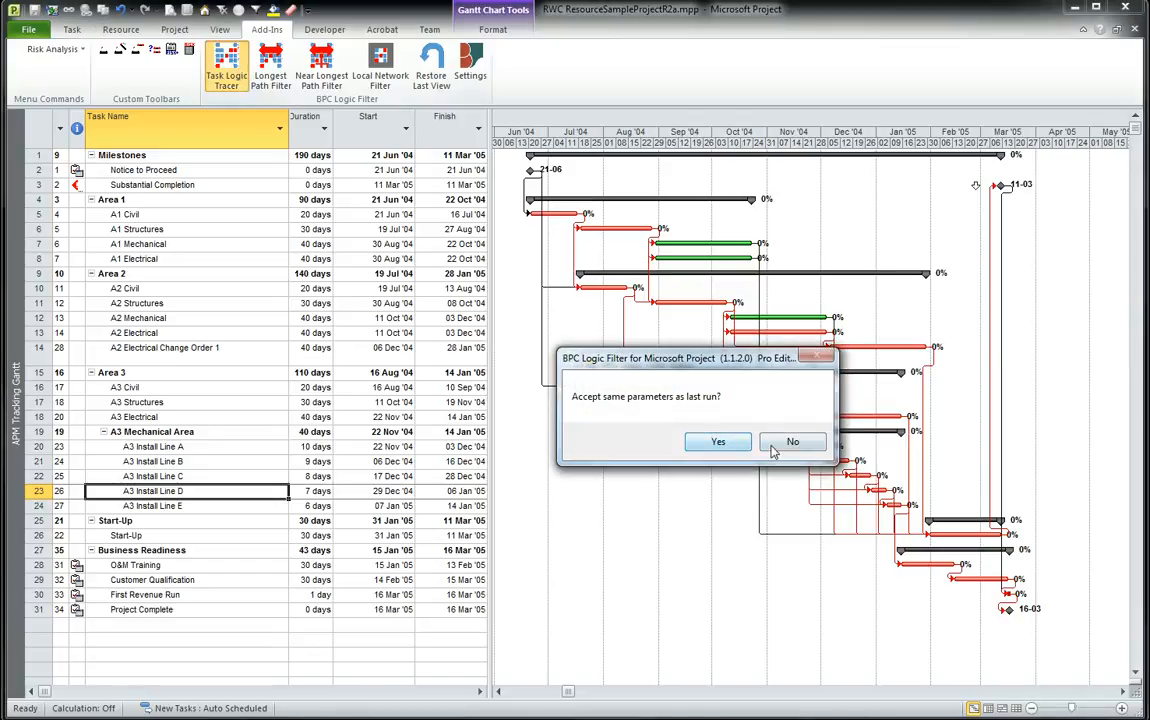
click(772, 447)
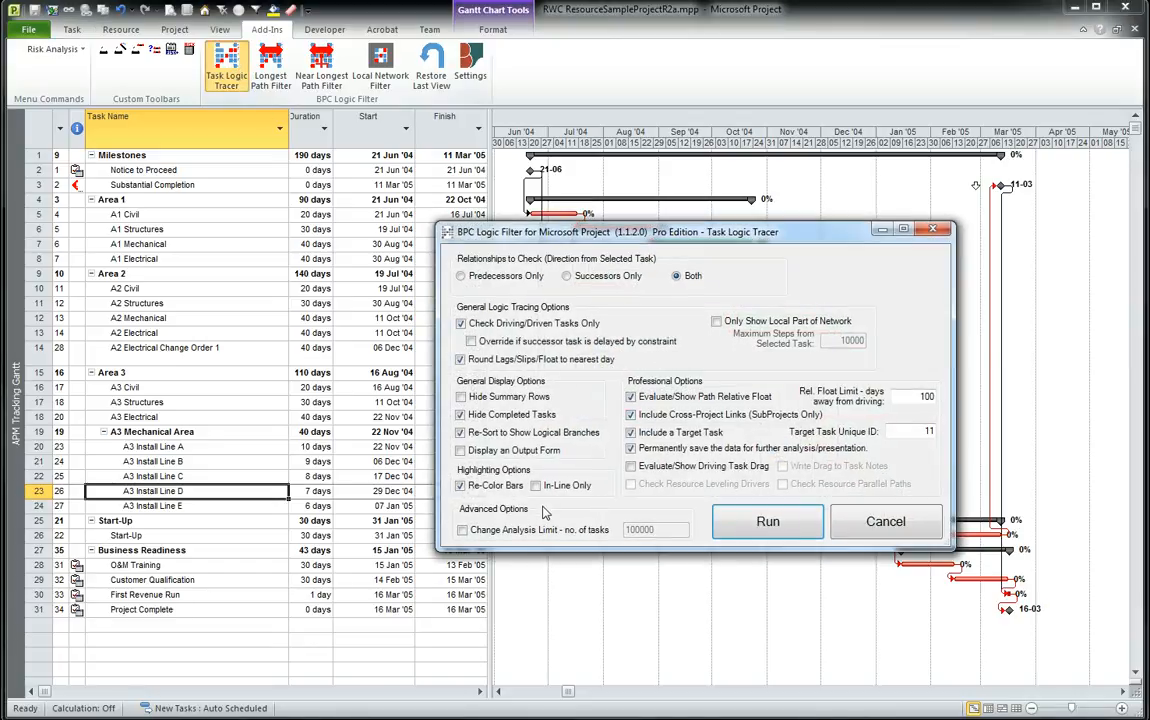
click(482, 433)
click(537, 485)
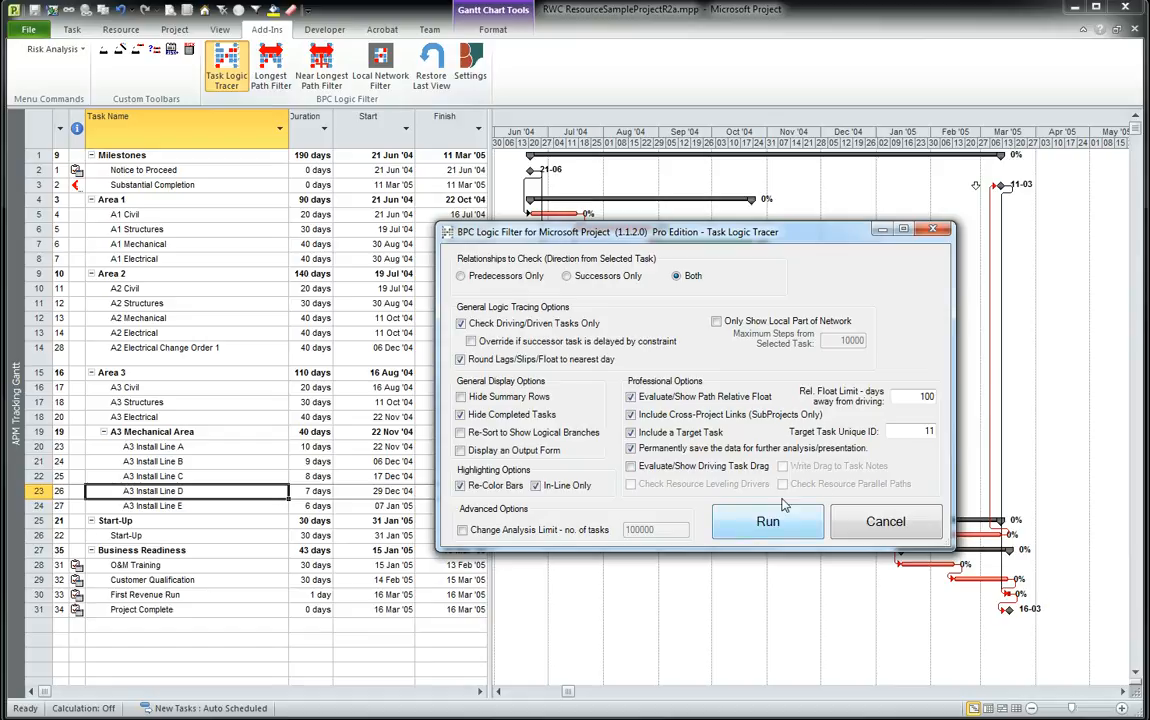
click(770, 520)
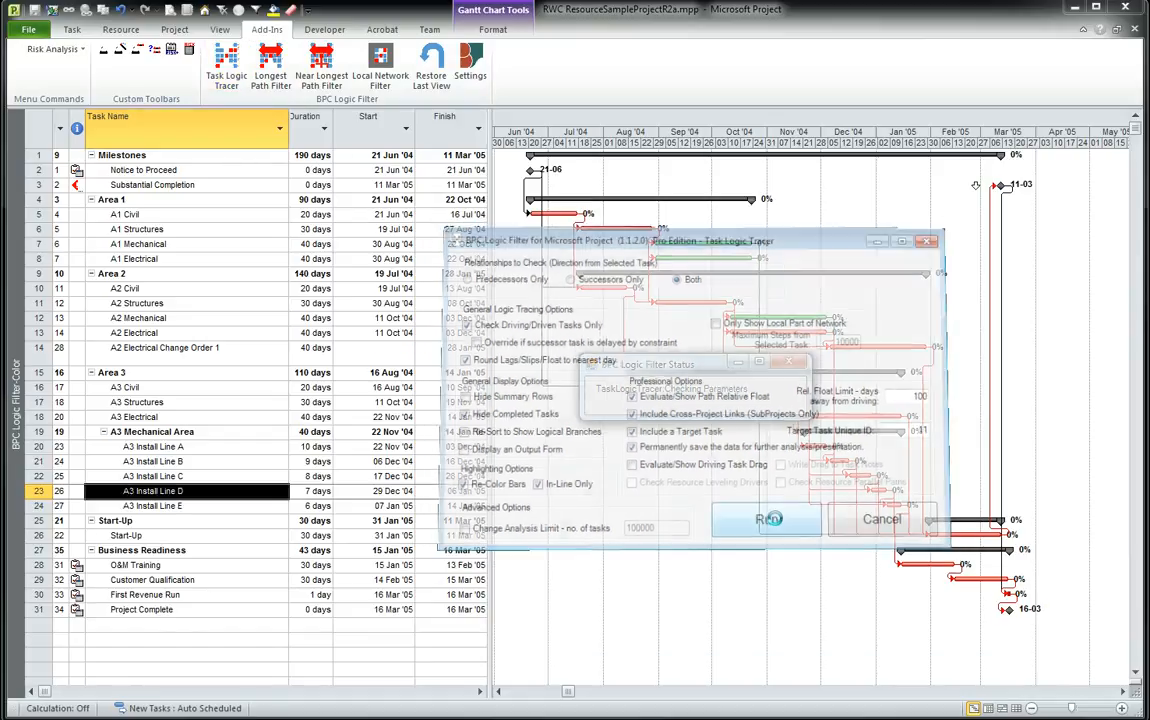